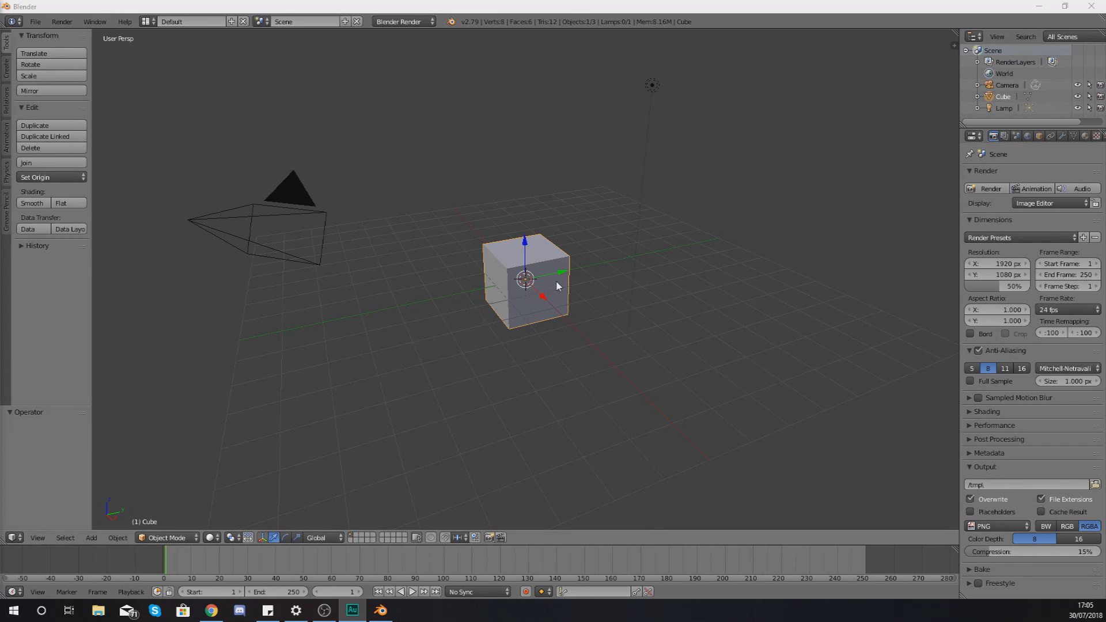
Zoom in on the default cube and switch it from Object Mode to Edit Mode
middle_drag(555, 288, 663, 296)
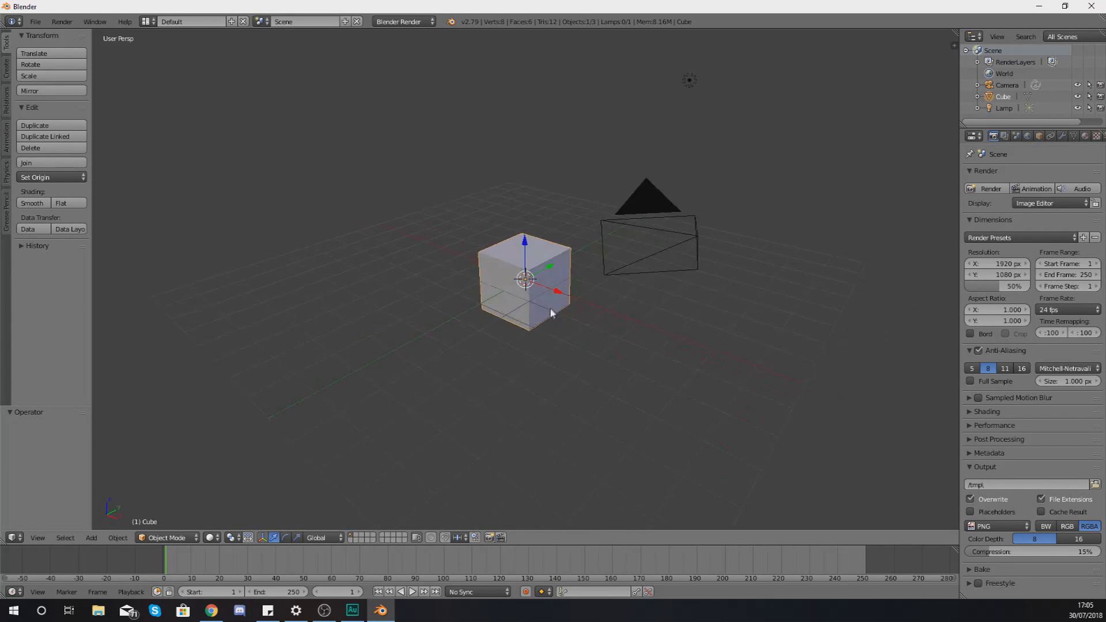
scroll(552, 311, up, 3)
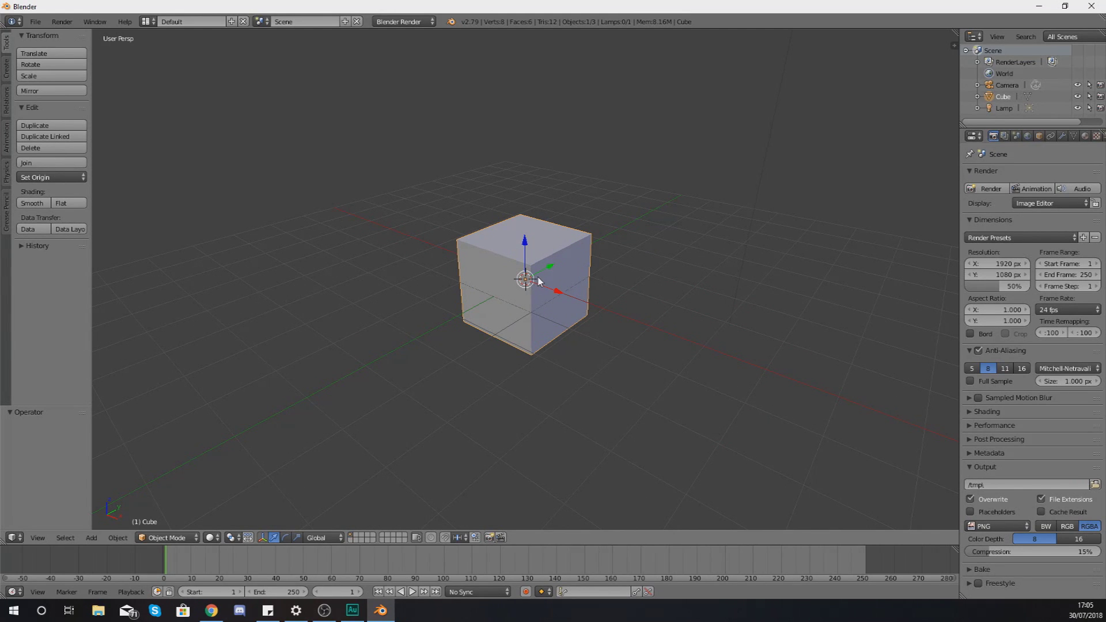
click(155, 539)
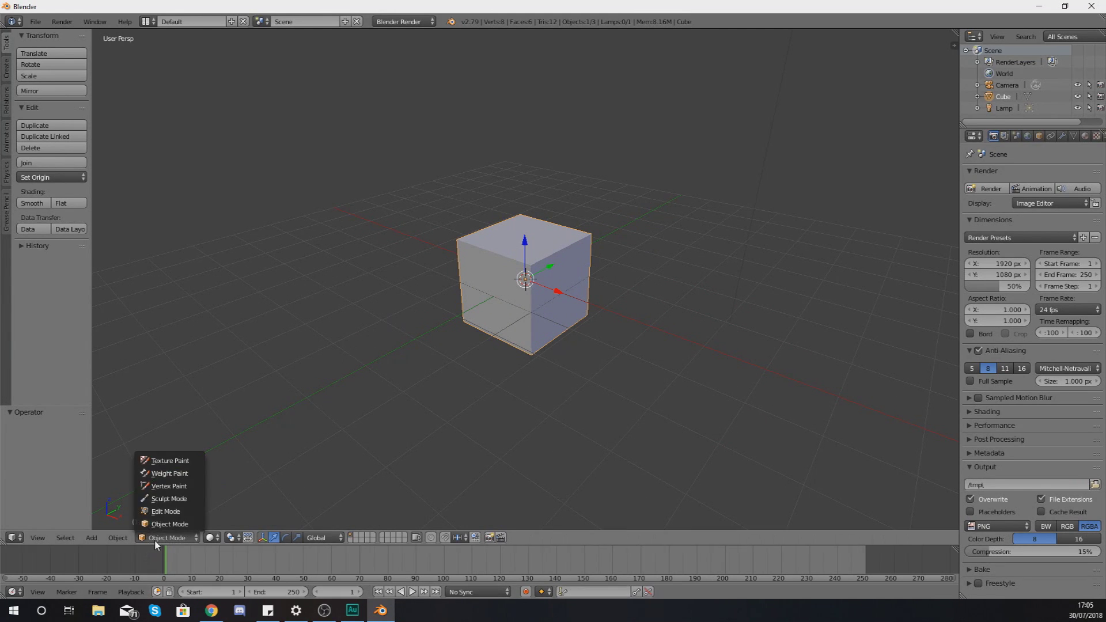
click(173, 515)
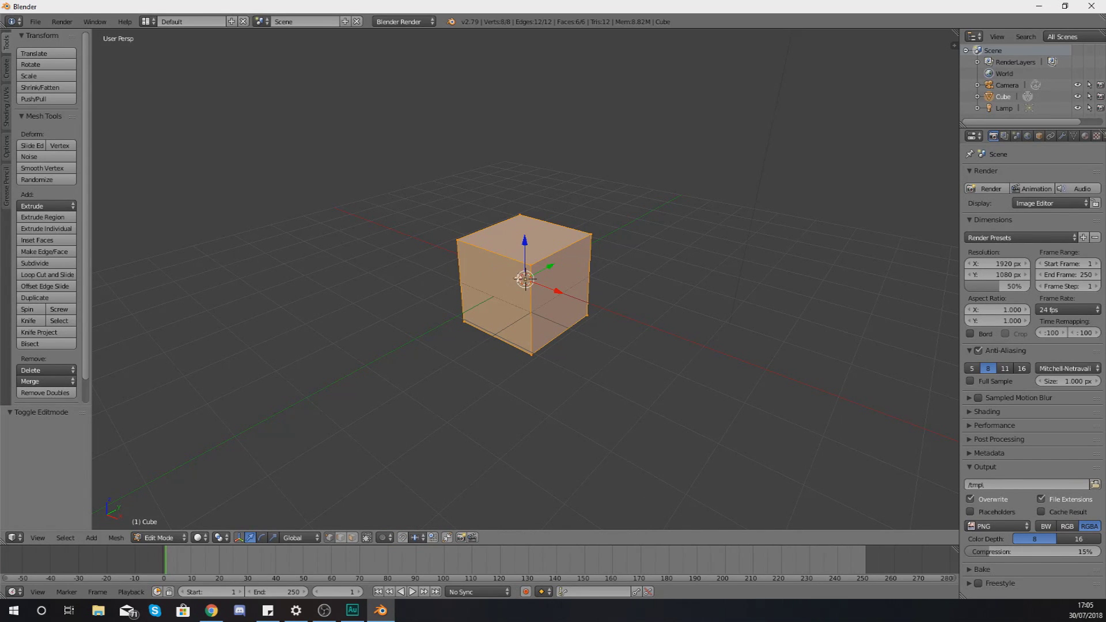
middle_drag(519, 279, 551, 272)
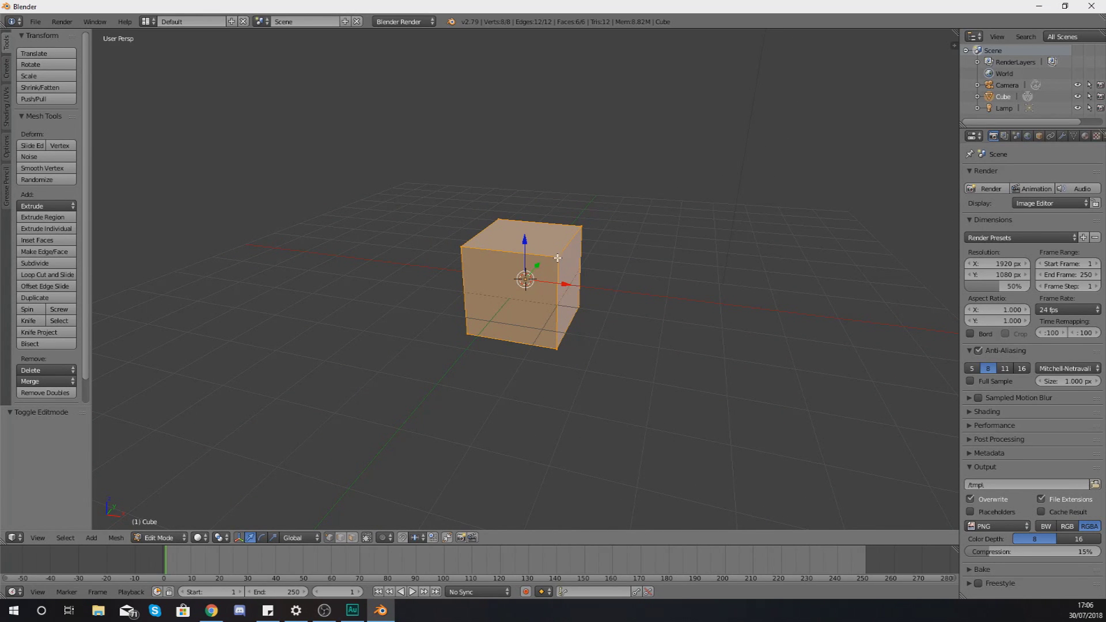
Select the cube's top-right corner vertex
right_click(557, 258)
right_click(580, 227)
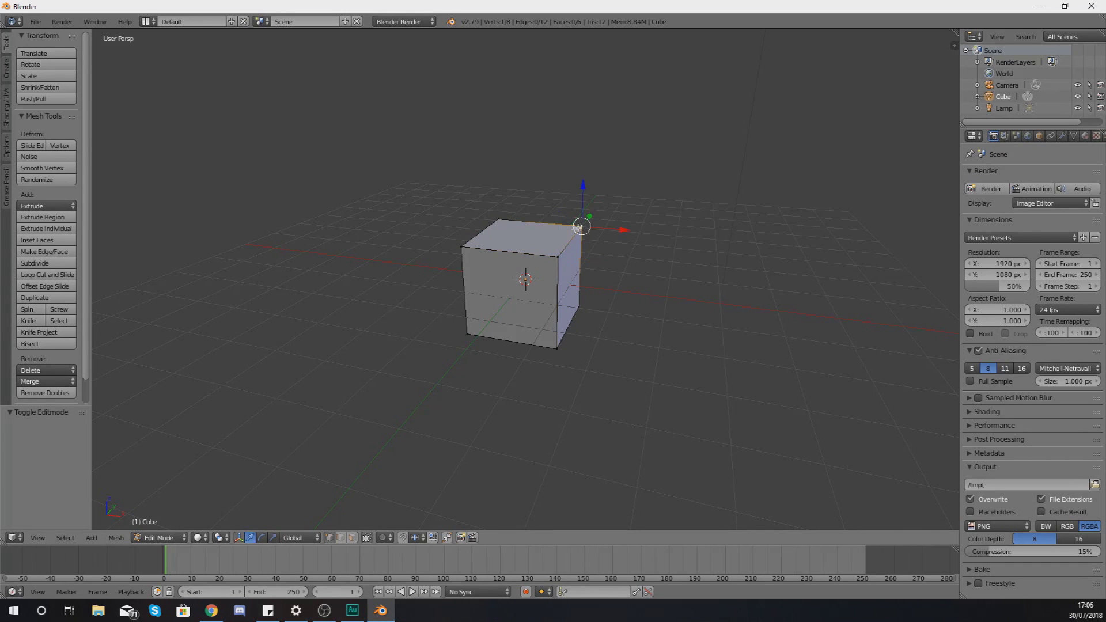
right_click(496, 220)
right_click(461, 248)
middle_drag(608, 257, 559, 267)
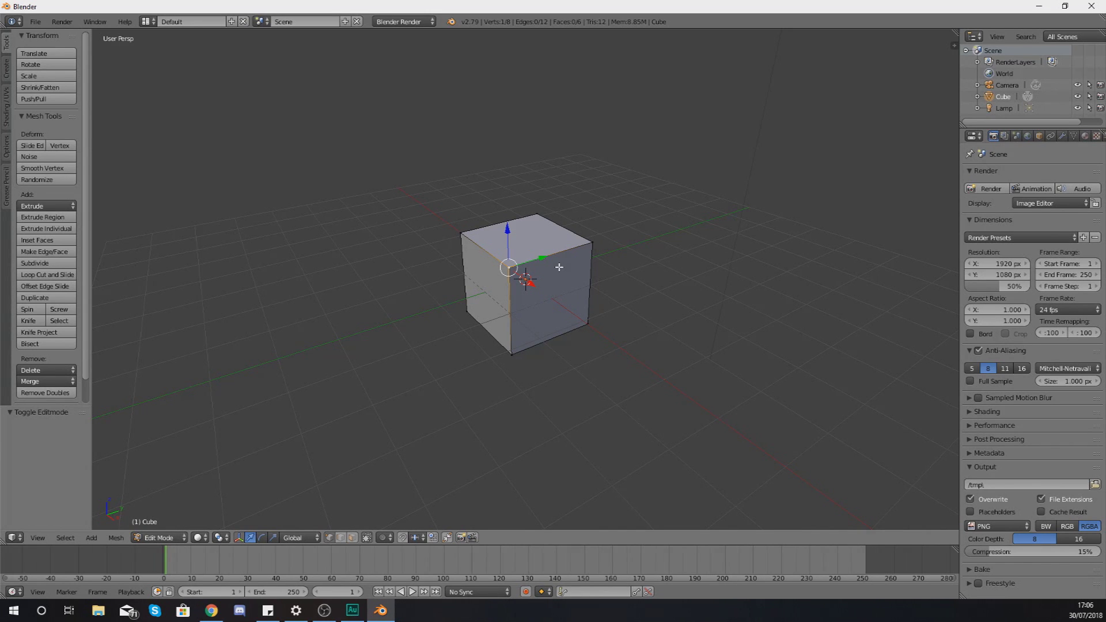
right_click(590, 241)
right_click(543, 217)
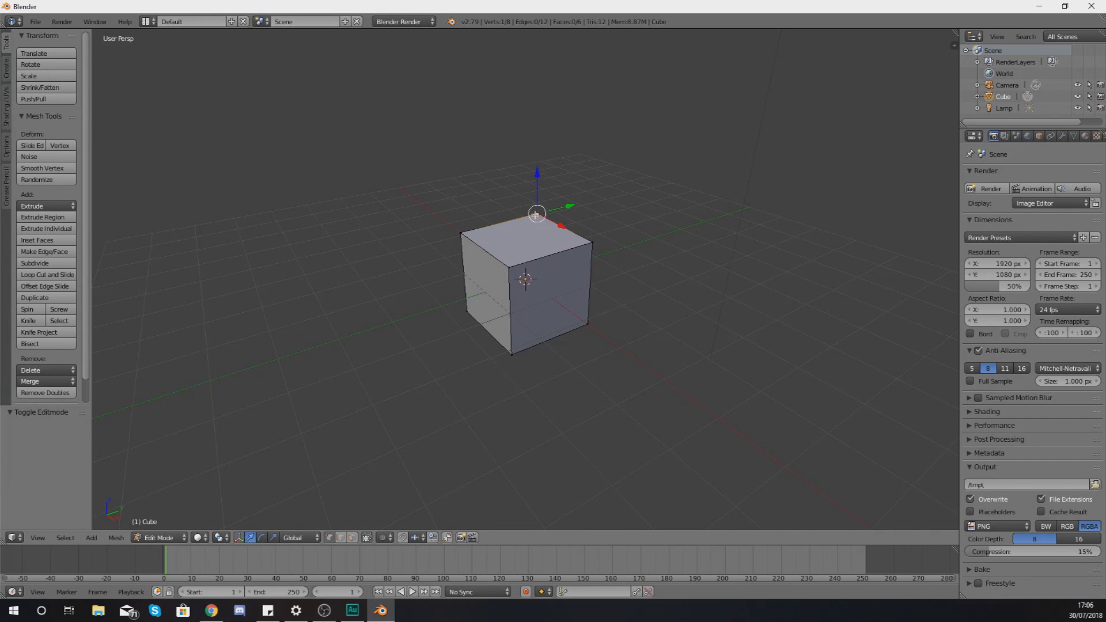
right_click(590, 240)
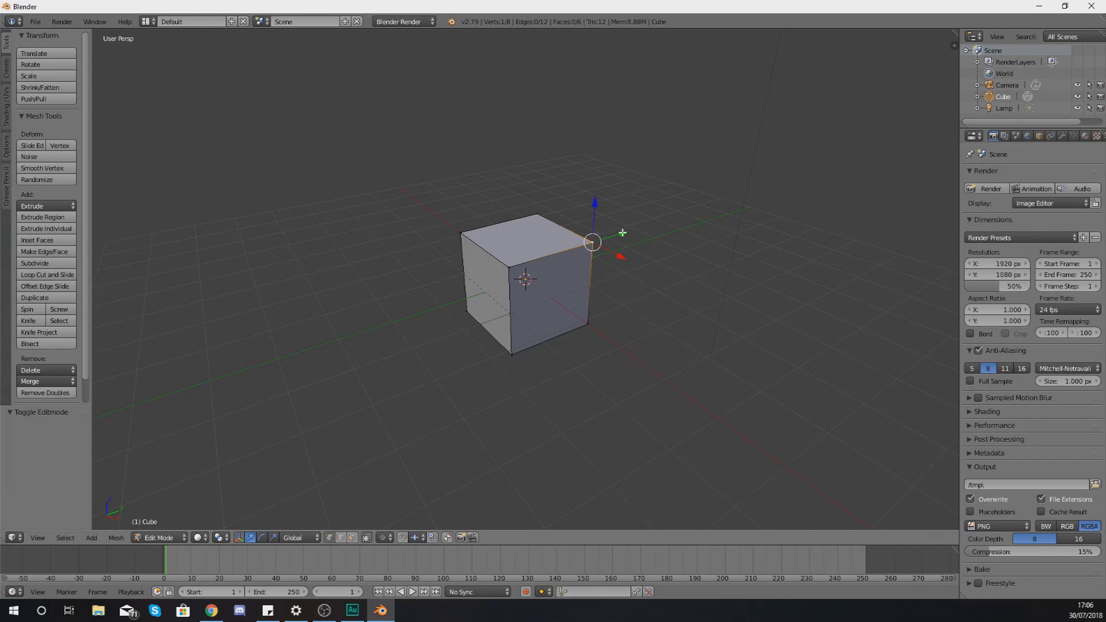
Move the selected vertex 0.074 units along the Y axis
key(g)
key(y)
click(616, 235)
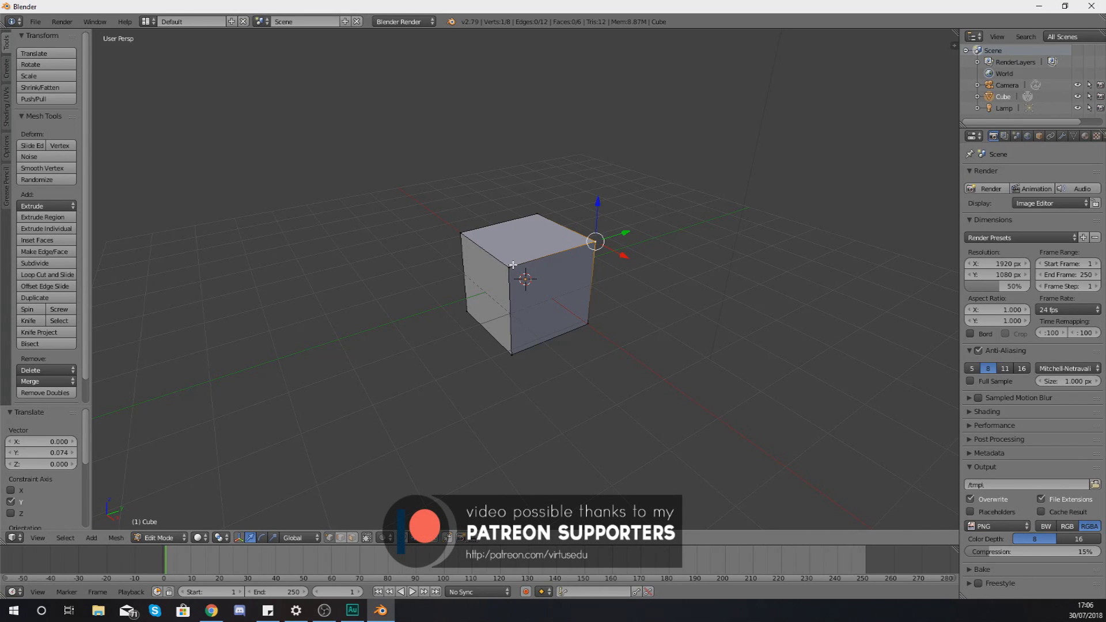
key(ctrl+Tab)
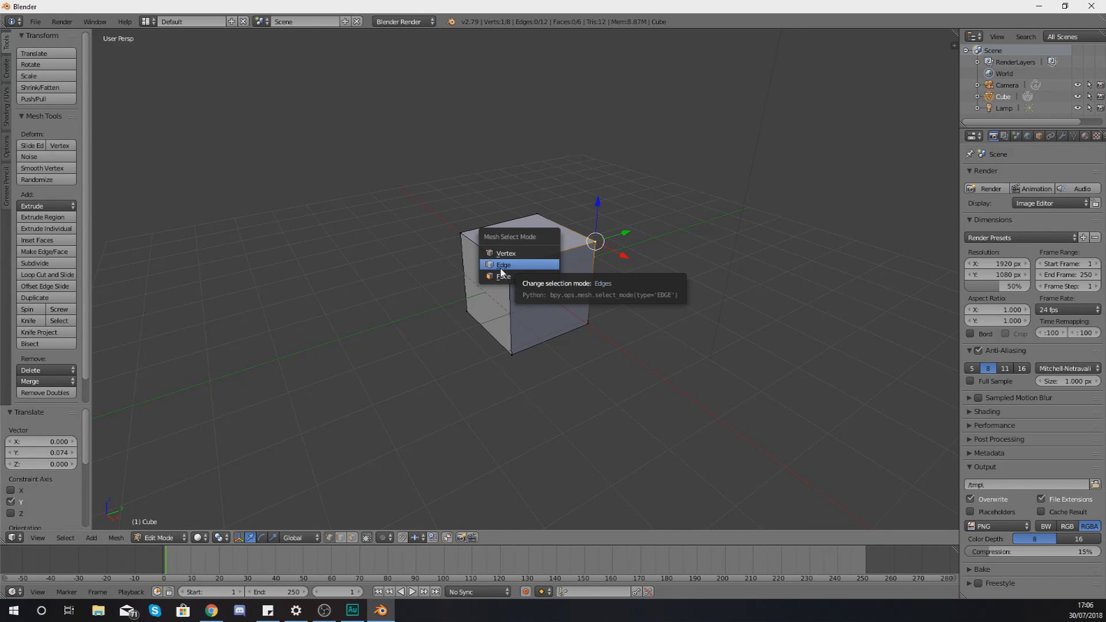
Change the mesh select mode from Vertex to Edge
click(503, 267)
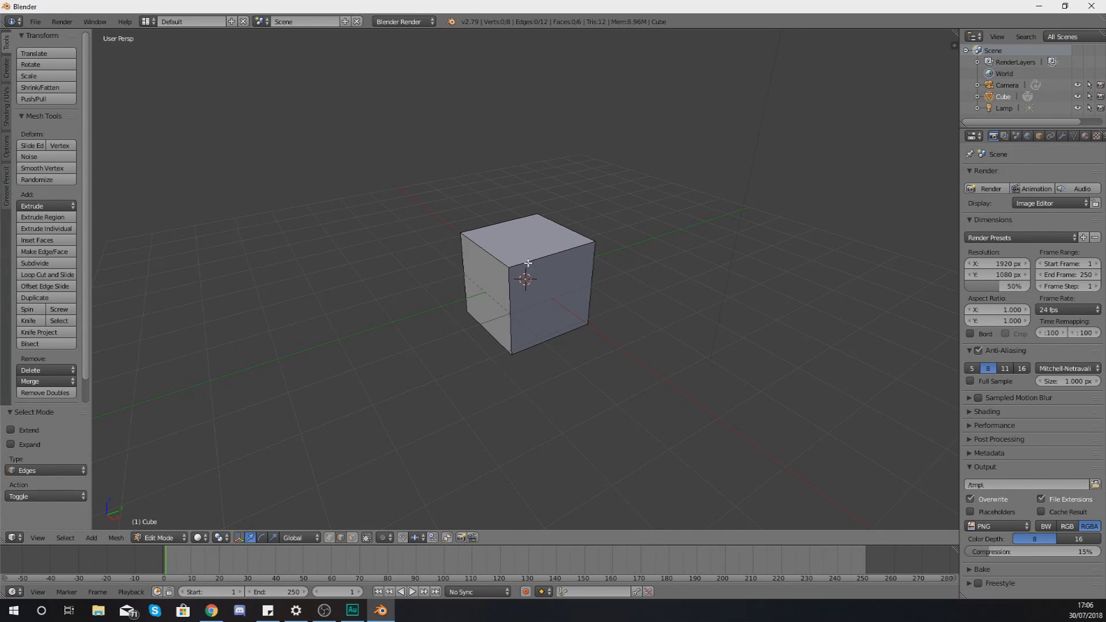
Select the cube's top front edge and lift it up along Z
right_click(529, 261)
middle_drag(584, 242, 555, 276)
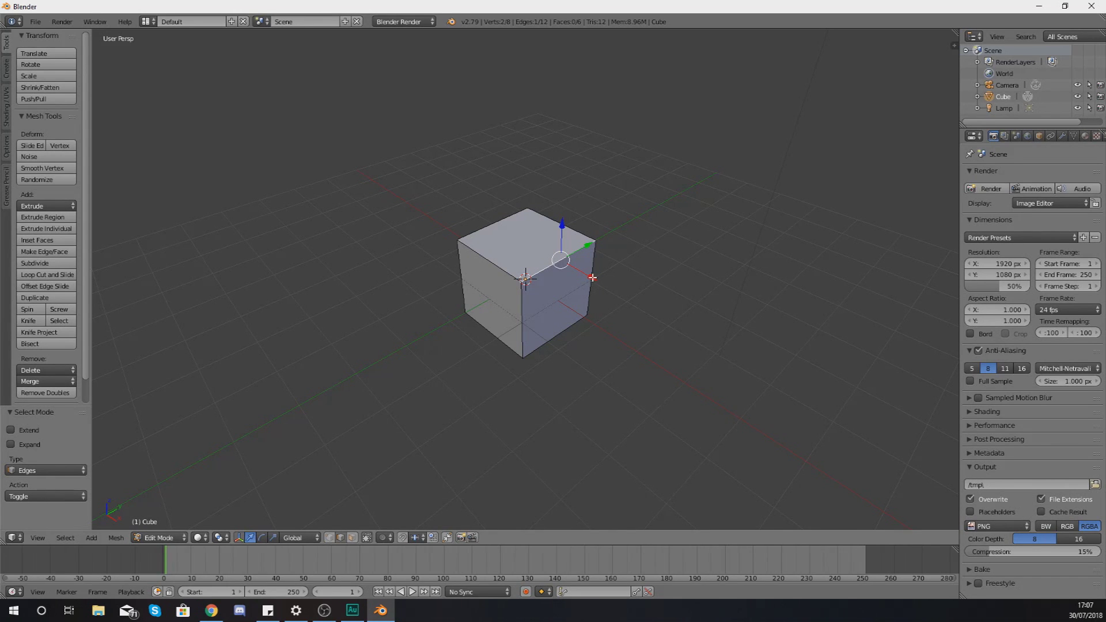
drag(593, 277, 574, 304)
drag(563, 227, 564, 196)
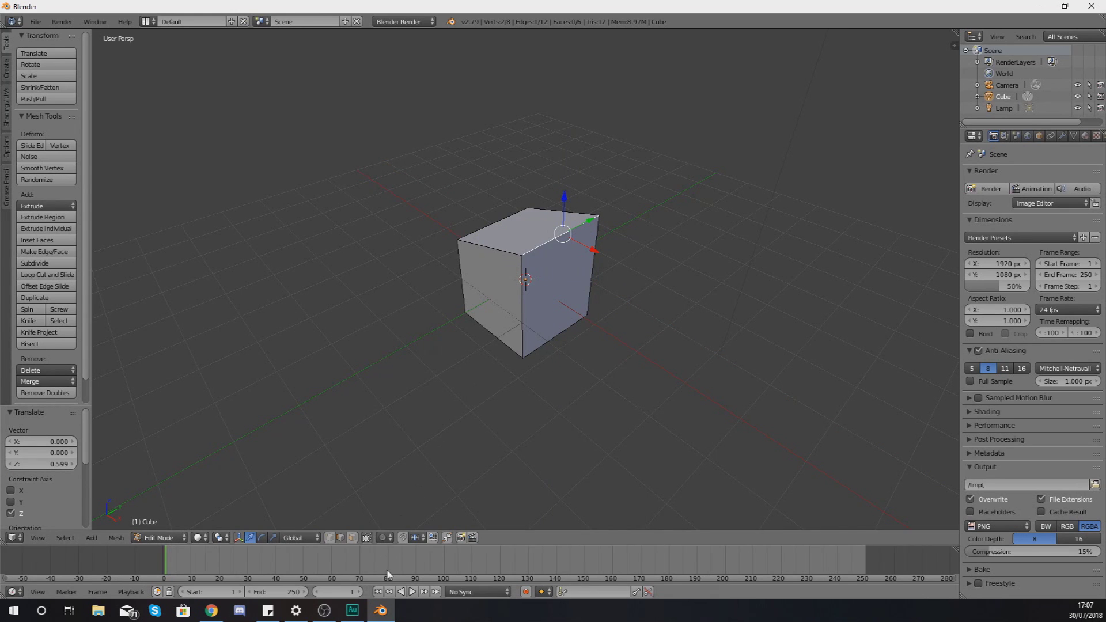
Rotate the selected edge -58.4° around the Z axis with the rotate manipulator
click(262, 538)
drag(585, 254, 562, 275)
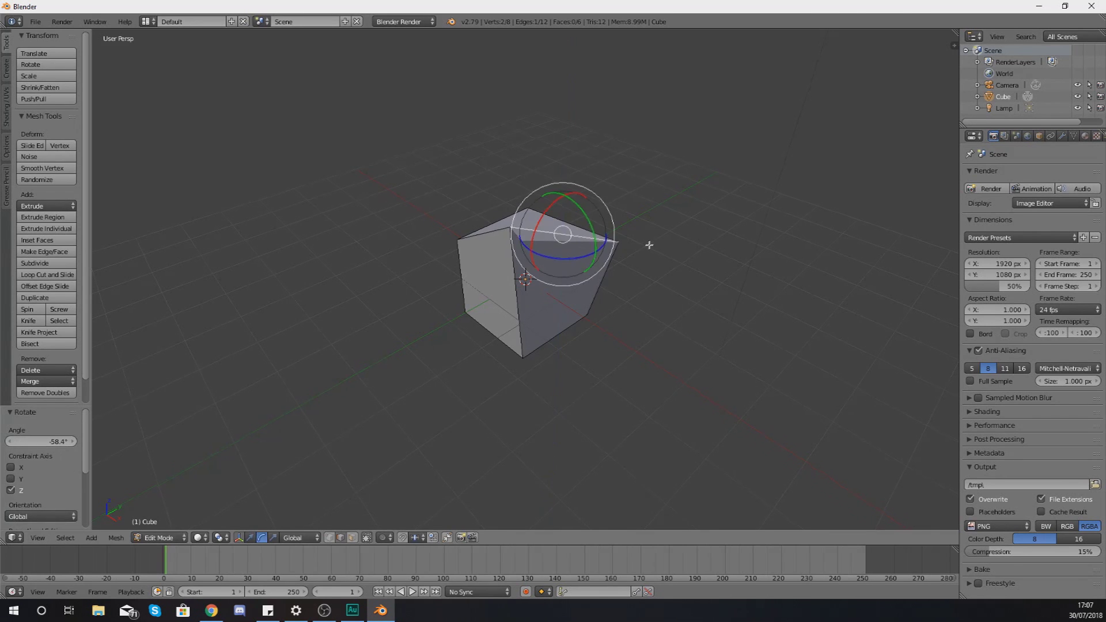
mouse_move(647, 242)
middle_down()
mouse_move(565, 253)
mouse_move(674, 257)
mouse_move(626, 249)
middle_up()
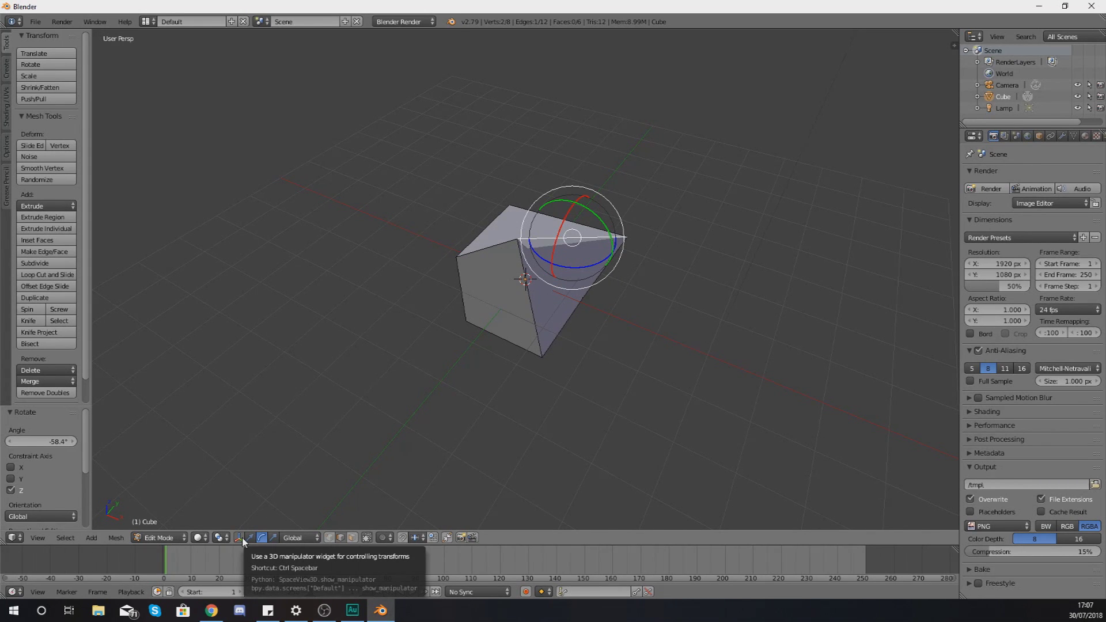
key(r)
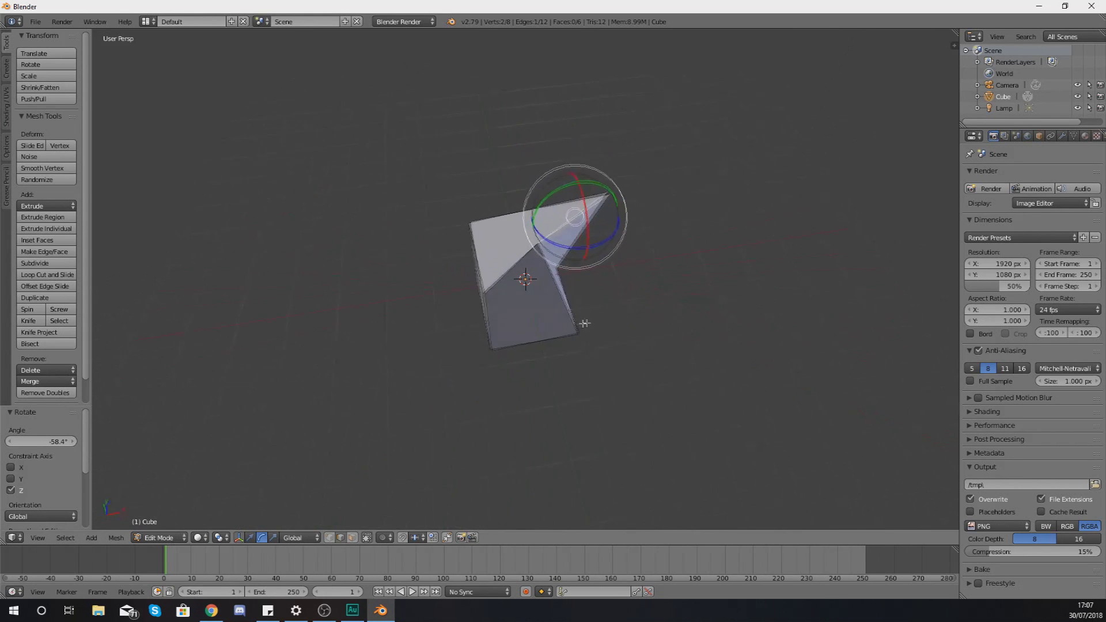
key(ctrl+z)
key(ctrl+shift+z)
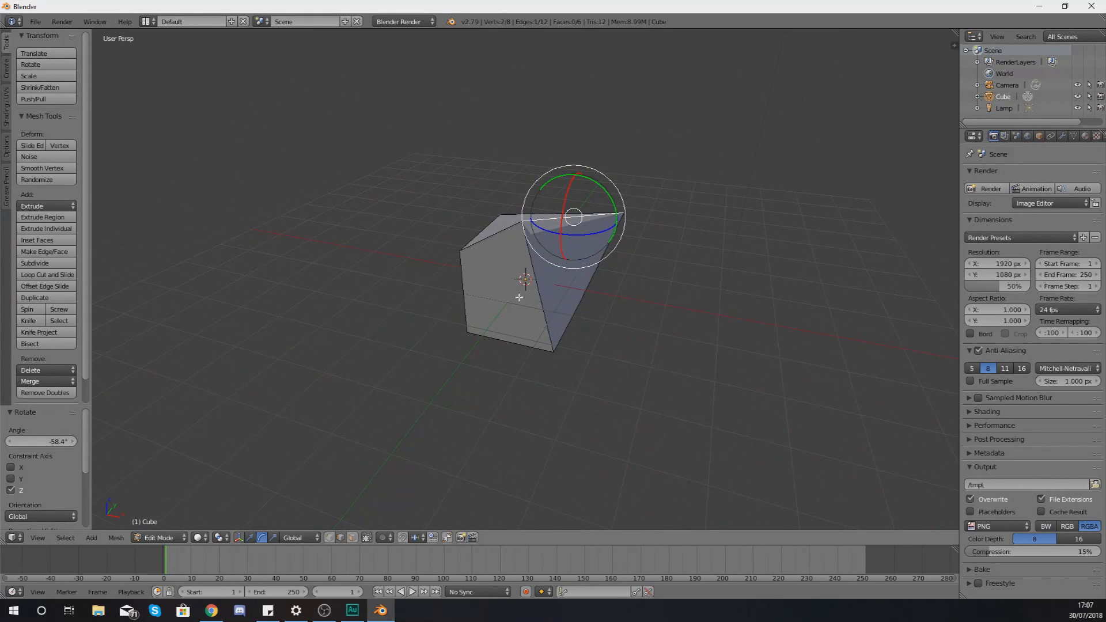
key(ctrl+Tab)
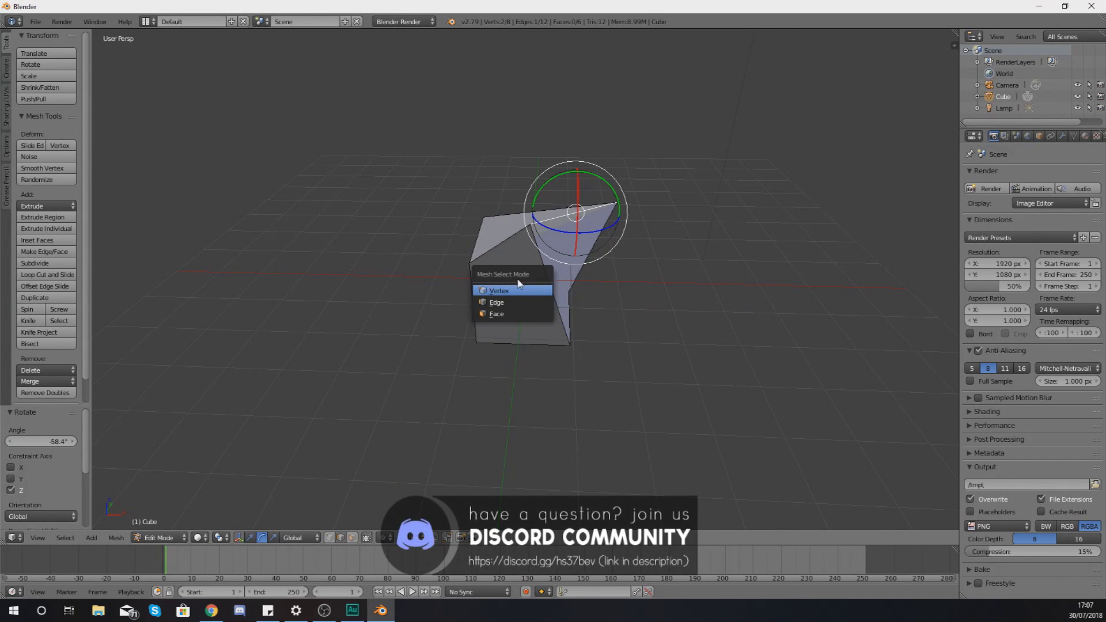
Switch to Face select mode and select the cube's front face
click(504, 314)
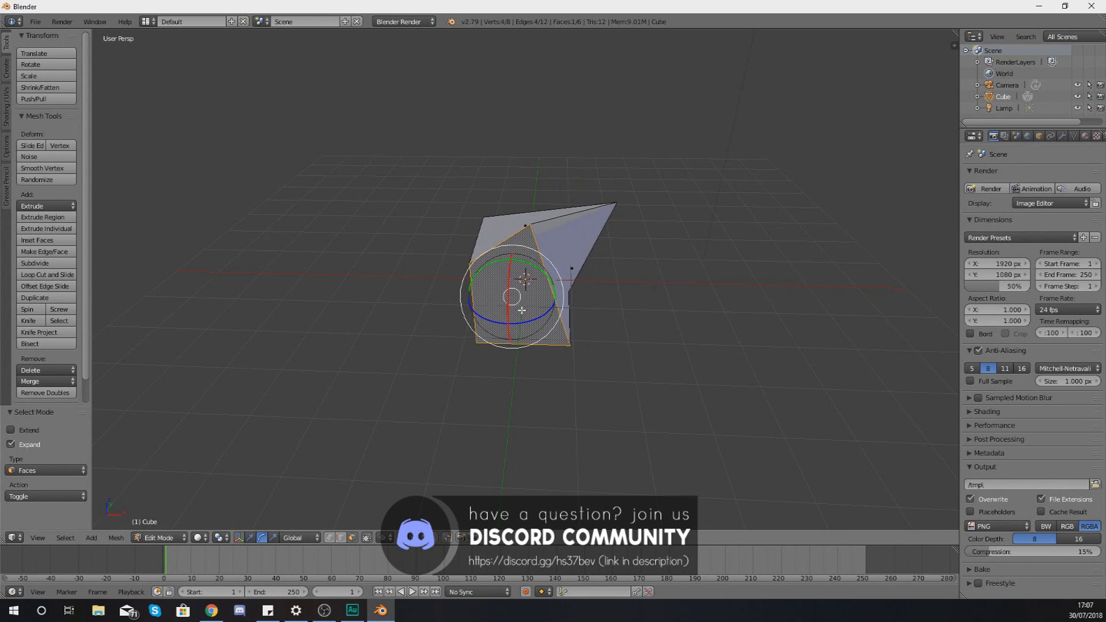
right_click(546, 288)
middle_drag(515, 233, 587, 233)
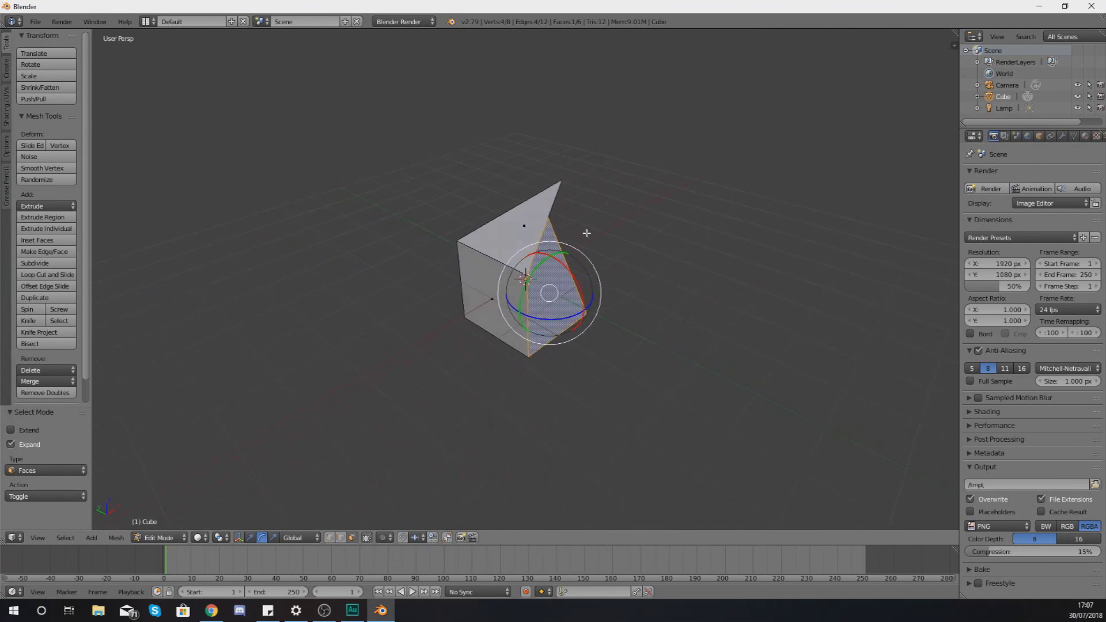
Set the transform manipulator back to translate and reselect the front face
click(240, 538)
click(240, 539)
click(252, 540)
mouse_move(484, 306)
middle_down()
mouse_move(489, 314)
mouse_move(493, 299)
middle_up()
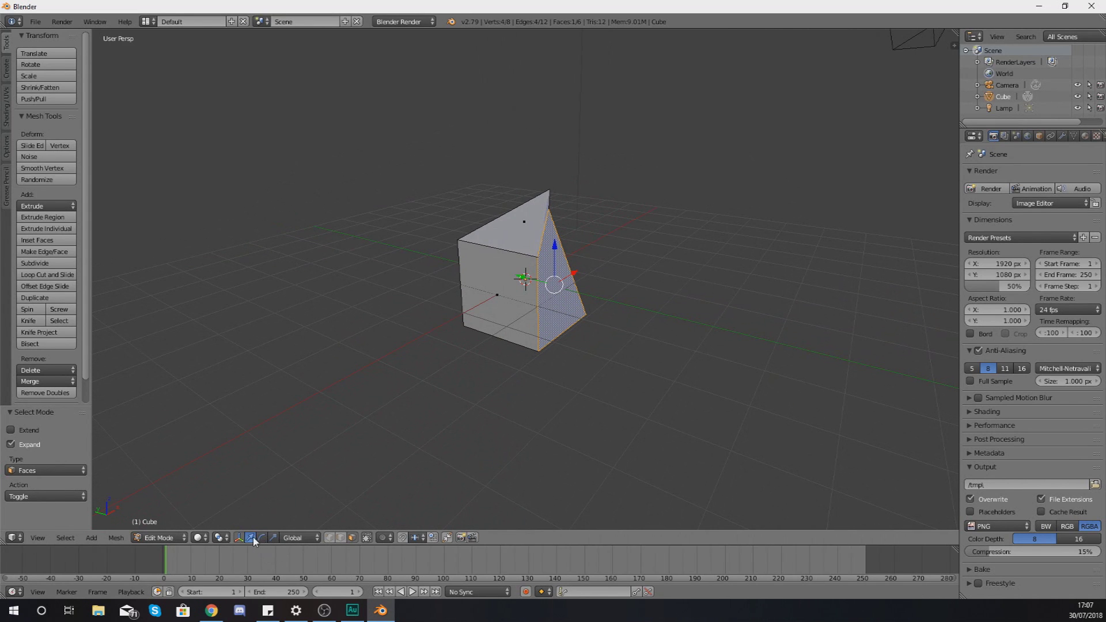
right_click(502, 327)
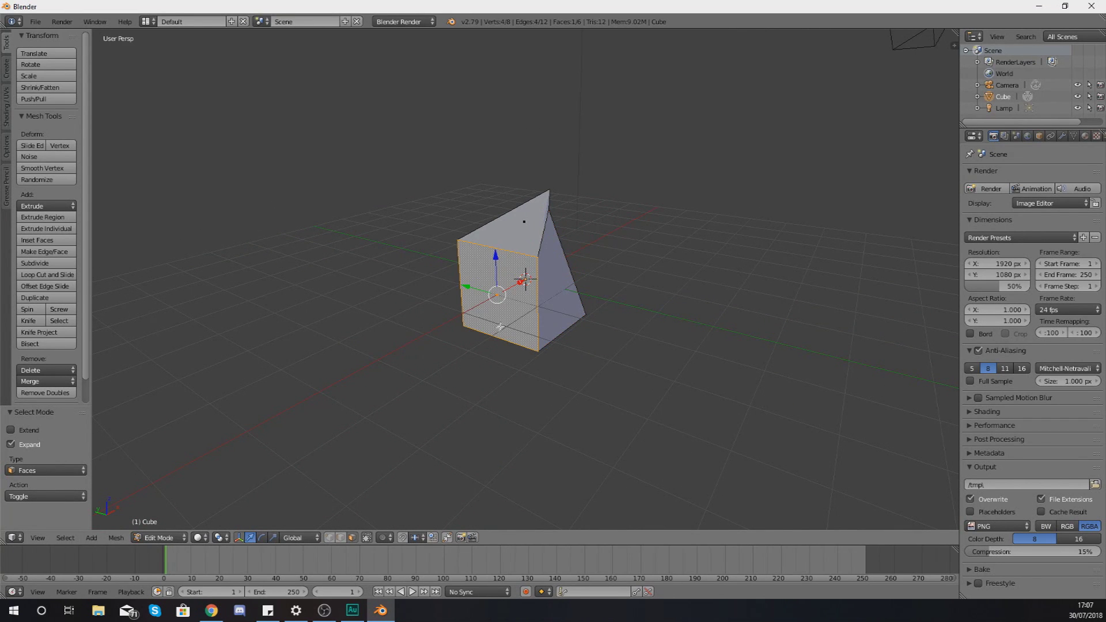
Push the selected front face out 2.727 units along the Y axis
middle_drag(500, 327, 473, 323)
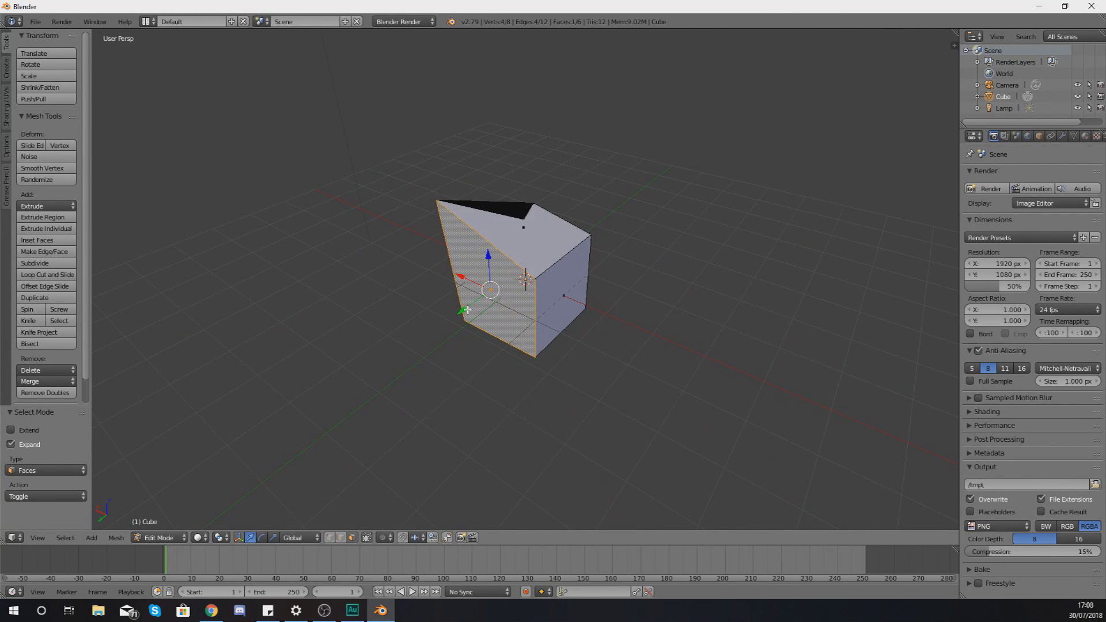
key(g)
key(y)
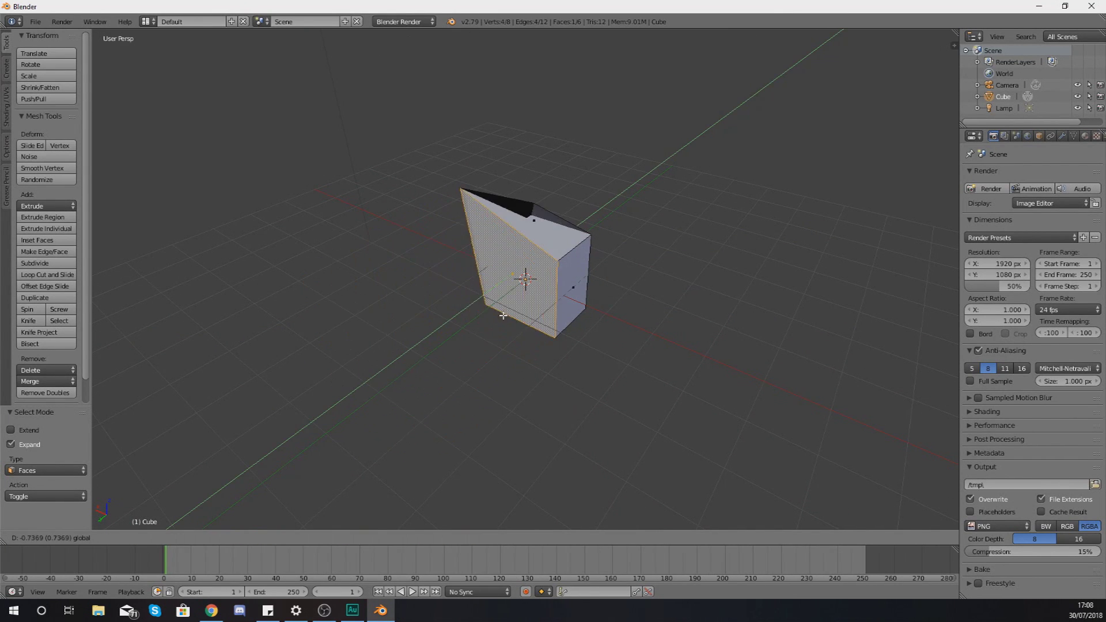
click(375, 360)
middle_drag(375, 360, 529, 318)
Tilt the face 67.1° about Y and scale it up about 2.303 times
click(262, 537)
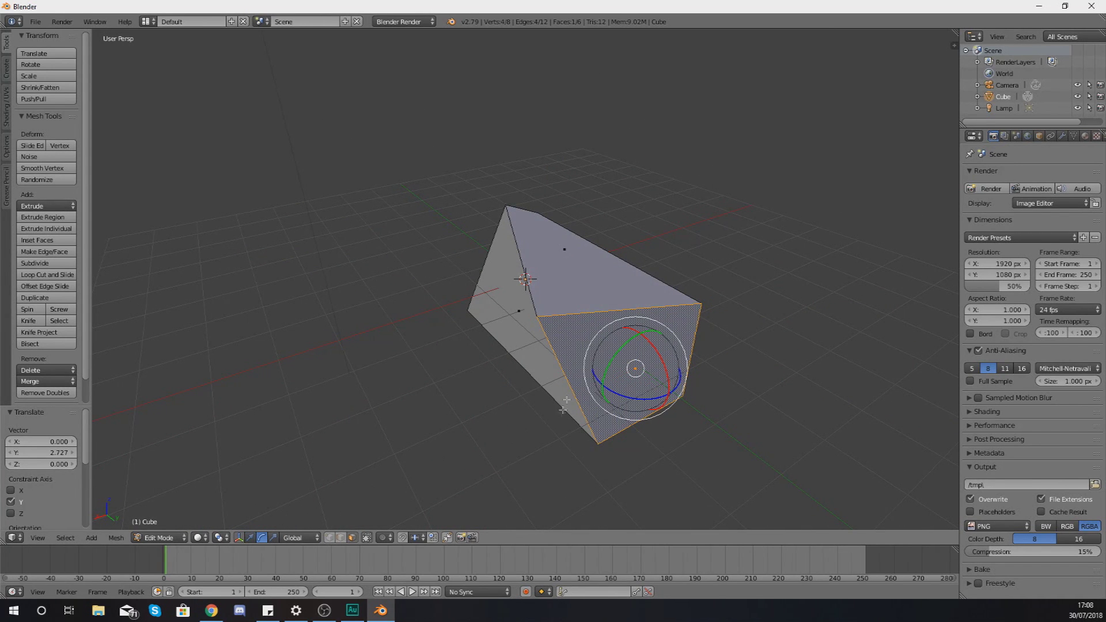
drag(627, 345, 616, 367)
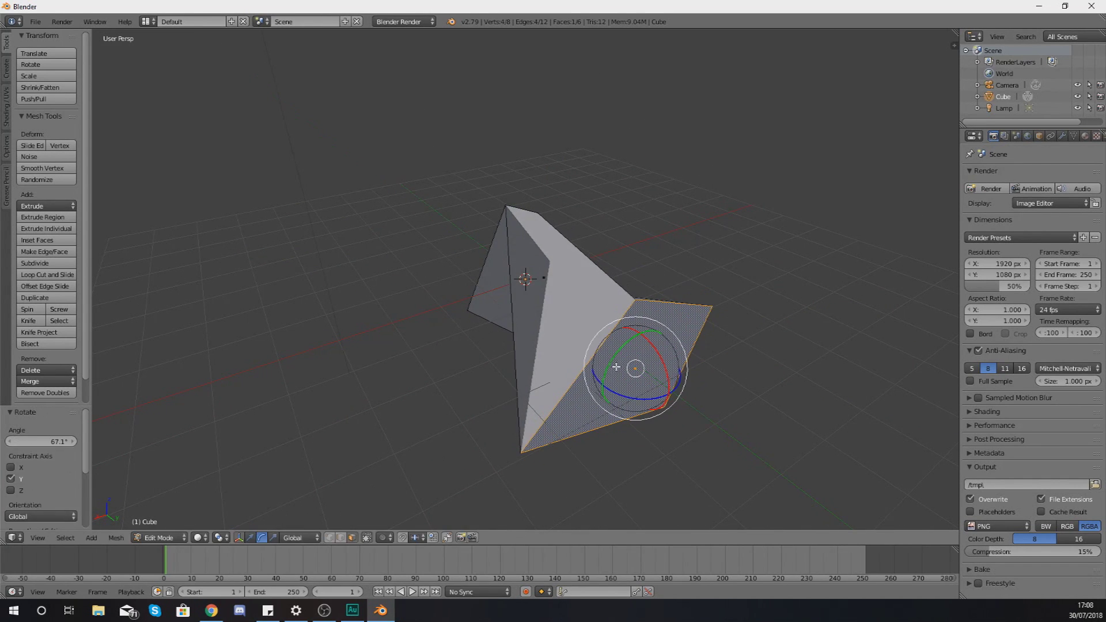
key(s)
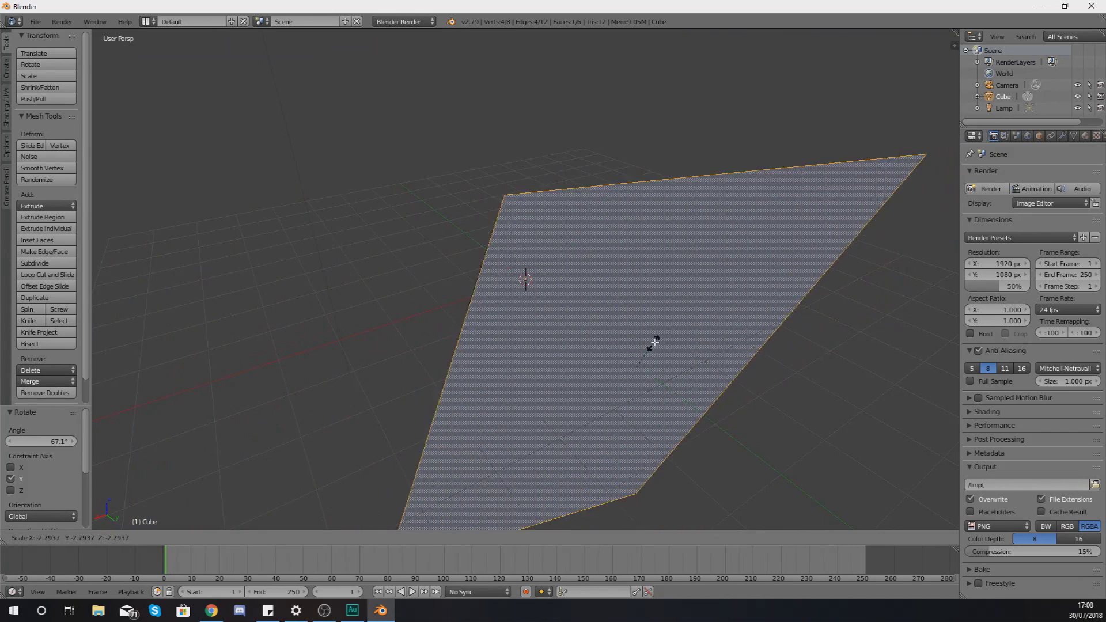
middle_drag(538, 296, 424, 265)
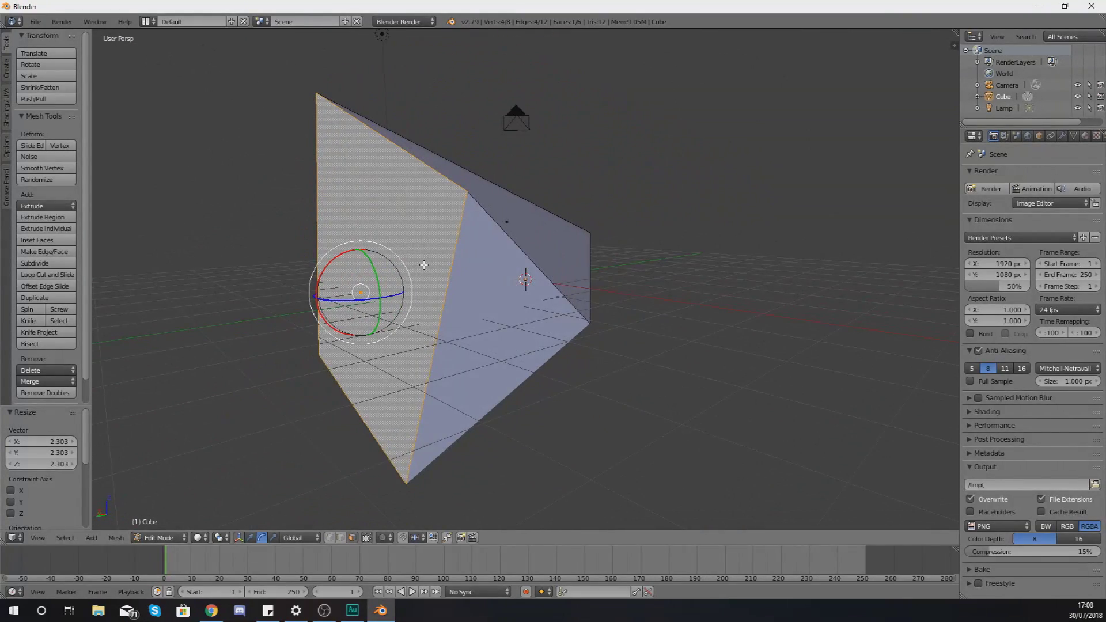